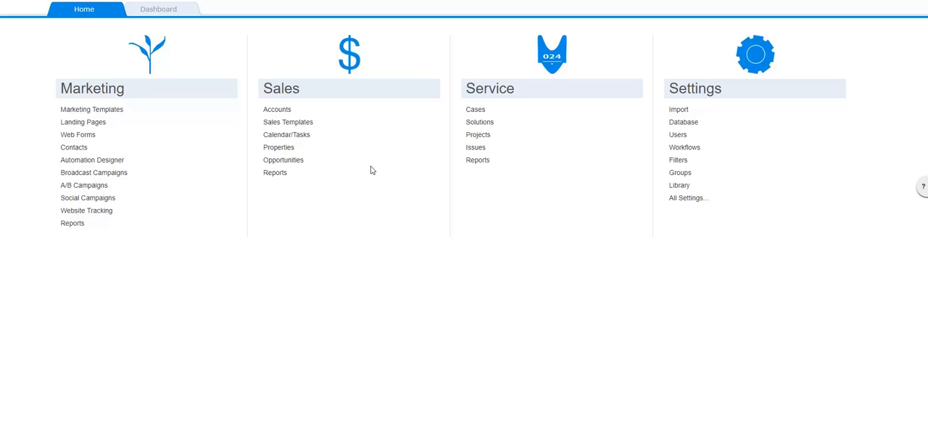
Open the form for adding a new property record and check its status and agent options
left_click(276, 149)
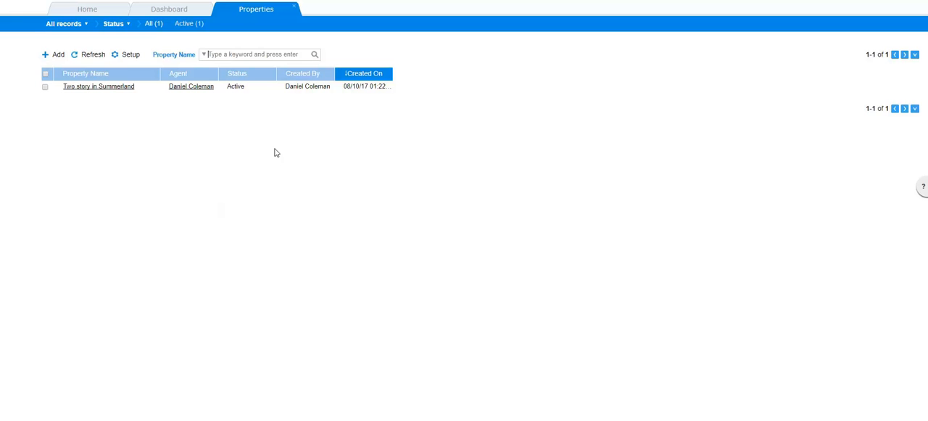
left_click(58, 57)
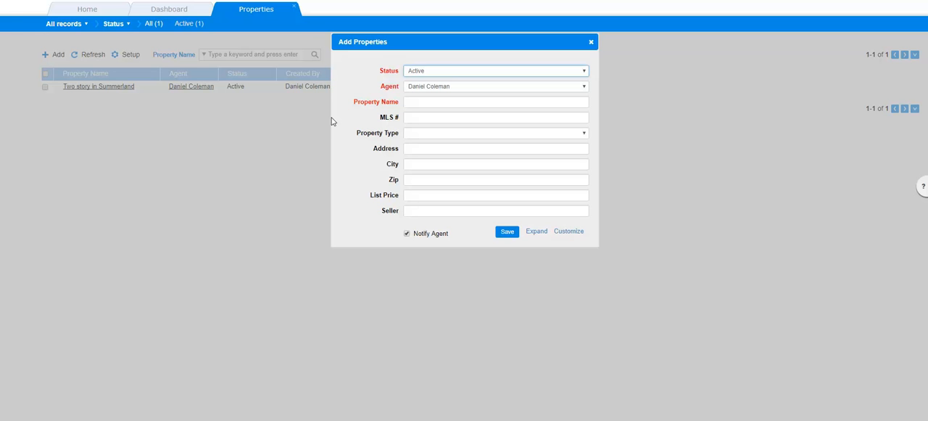
left_click(574, 75)
left_click(574, 76)
left_click(575, 89)
left_click(575, 89)
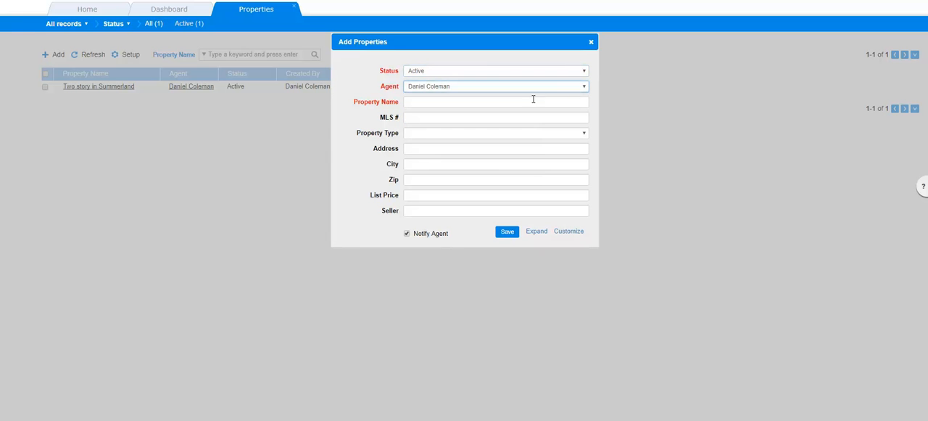
Name the new property Las Vegas Studio and enter 465123 as its MLS number
left_click(508, 101)
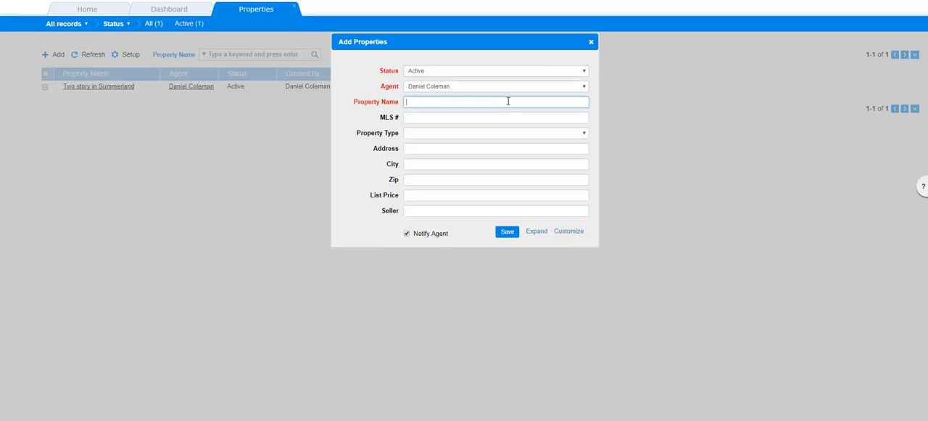
type("Las Vegas Studio")
left_click(478, 117)
type("465123")
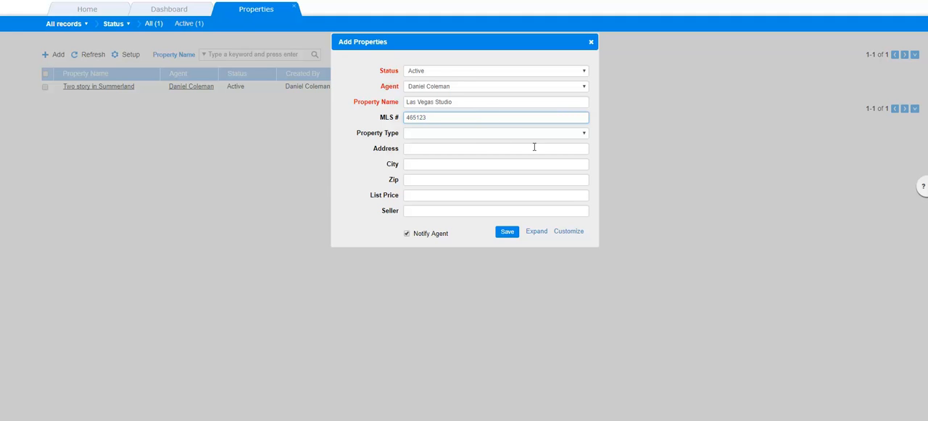
Check the property type options, expand the entry to the full property form, and save the record
left_click(569, 136)
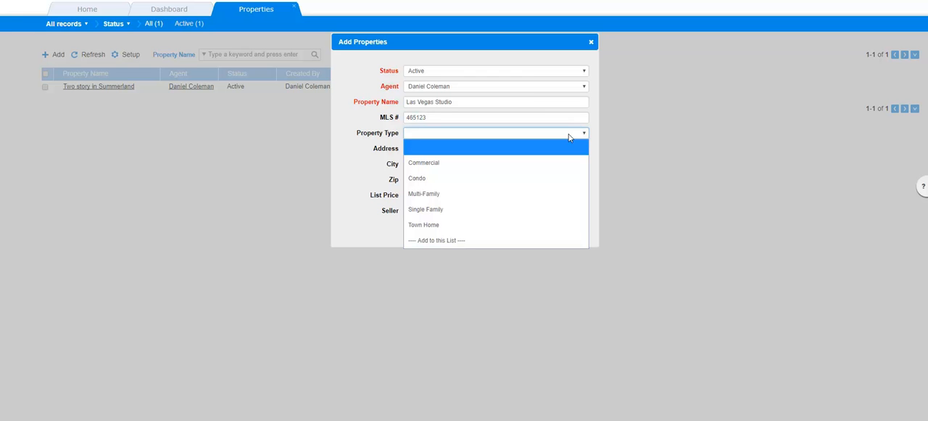
left_click(339, 160)
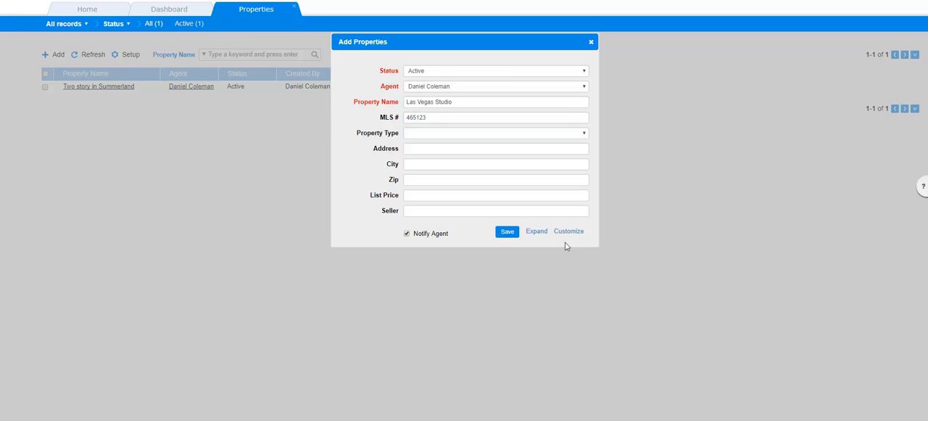
left_click(539, 232)
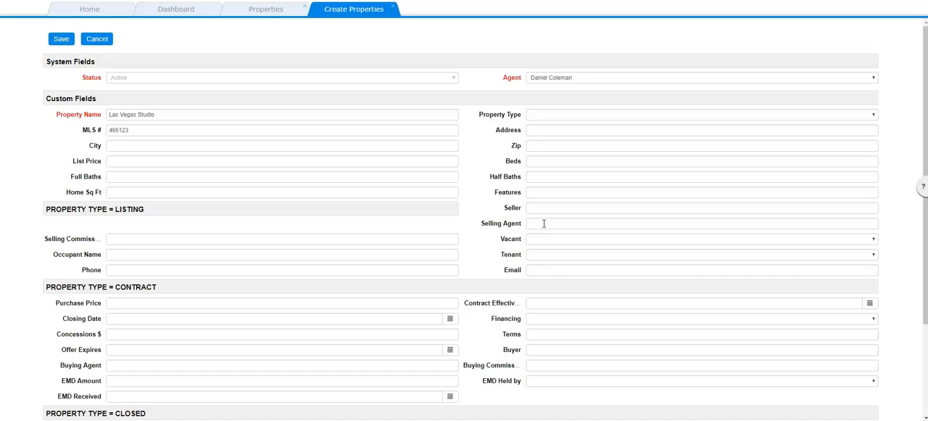
left_click(61, 39)
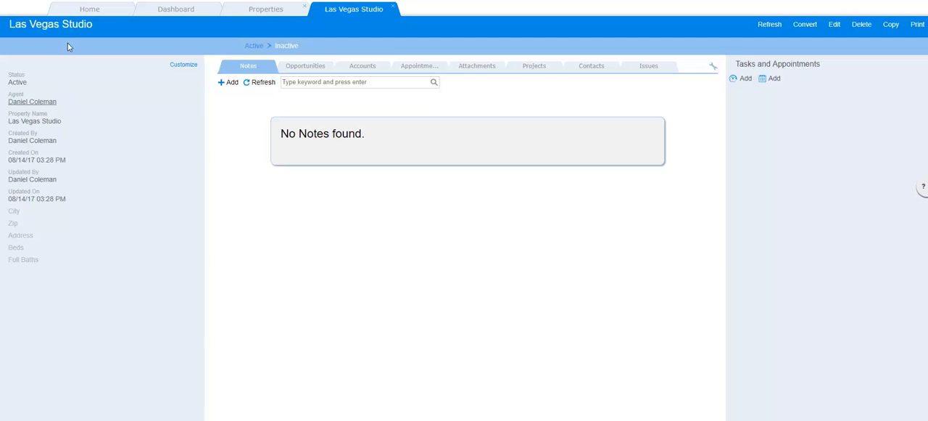
Move the Created By field after Created On in the Las Vegas Studio record's summary fields and save the order
left_click(184, 66)
left_click(410, 106)
left_click_drag(410, 106, 361, 103)
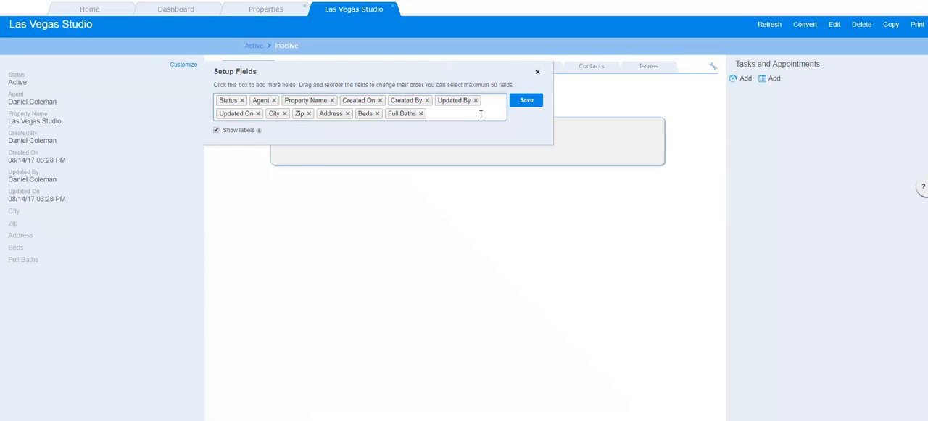
left_click(526, 100)
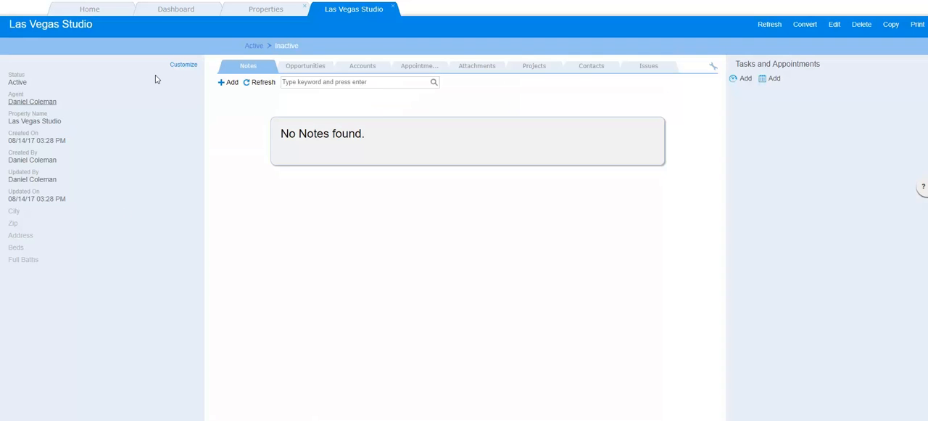
Add the MLS # and Half Baths fields to the property's summary fields and save the field setup
left_click(179, 65)
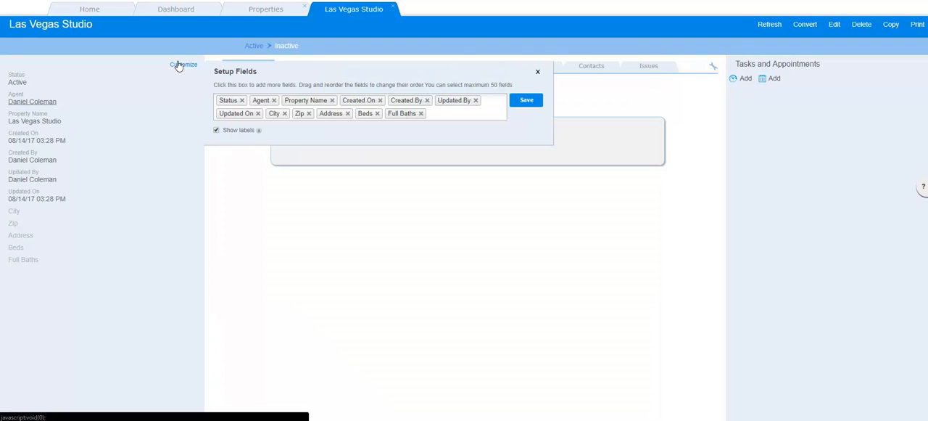
left_click(455, 114)
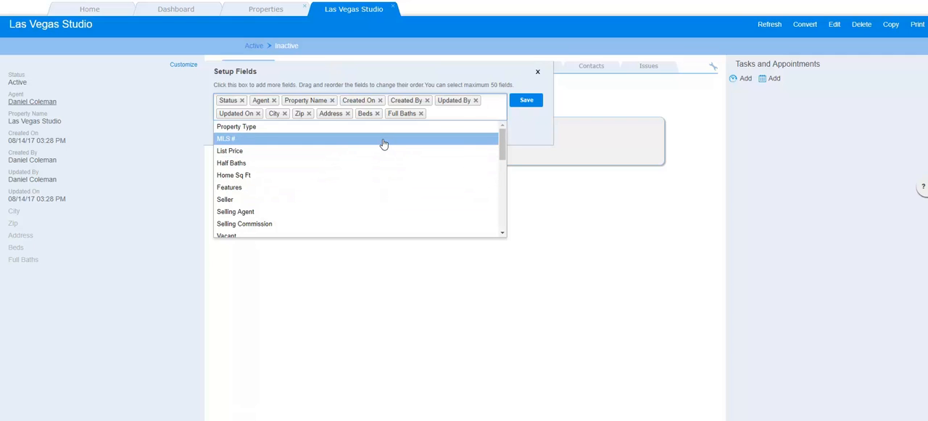
left_click(385, 141)
left_click(378, 152)
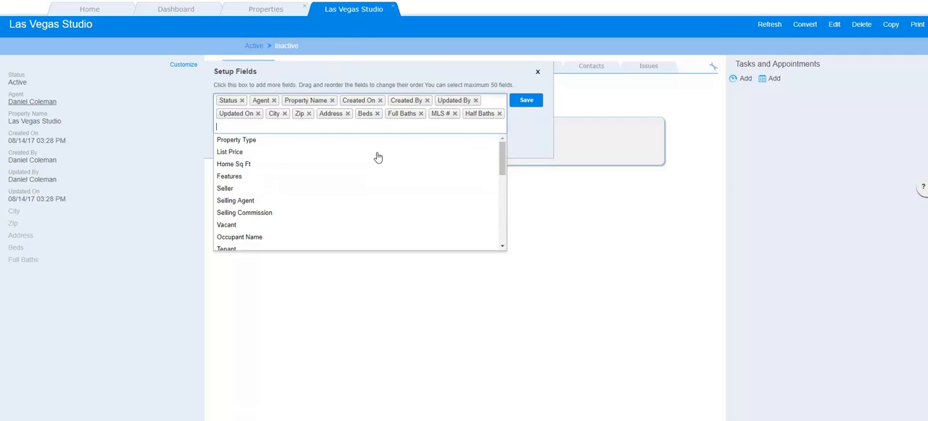
left_click(530, 102)
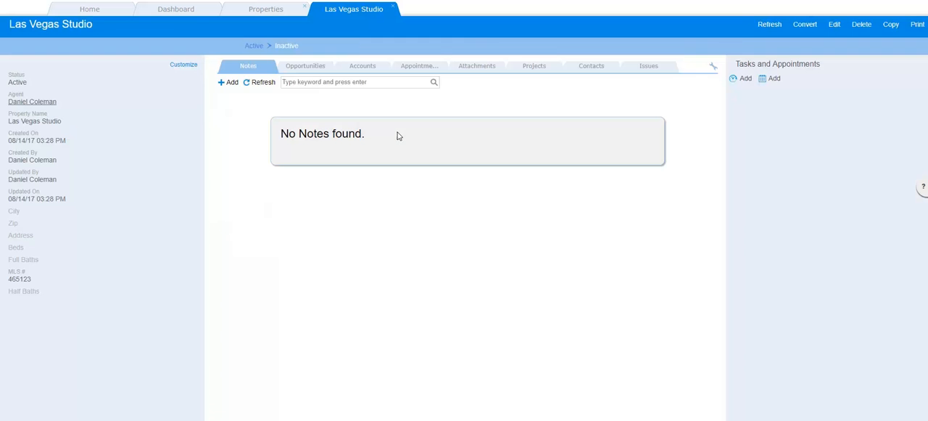
left_click(190, 67)
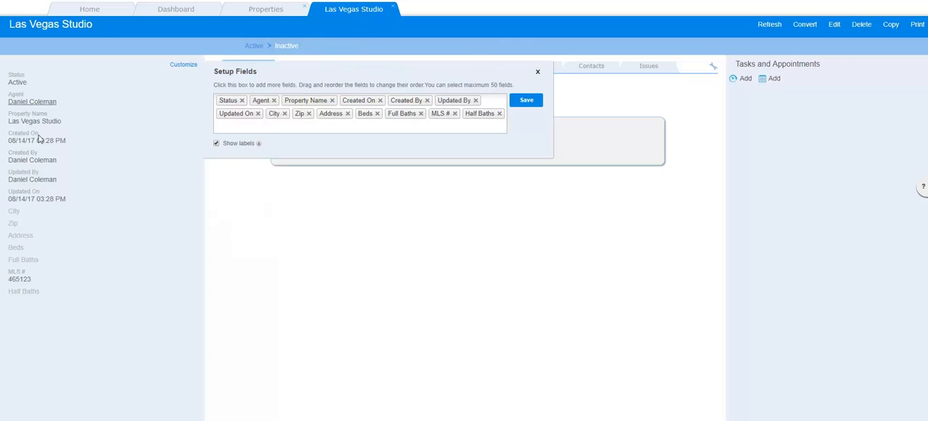
left_click(537, 71)
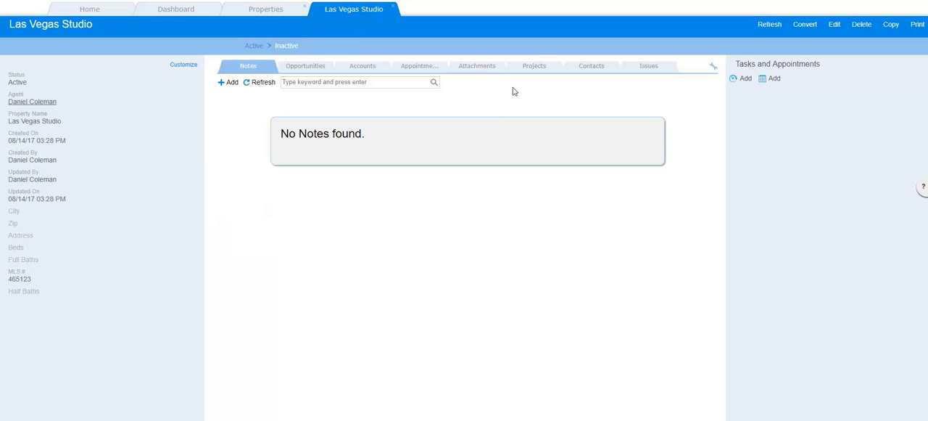
Examine the note types offered for a new note on the property, closing the form without saving
left_click(228, 82)
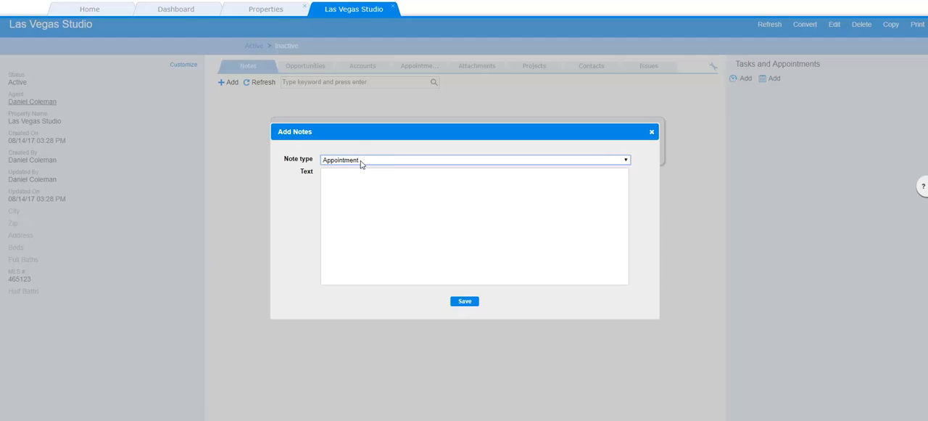
left_click(365, 159)
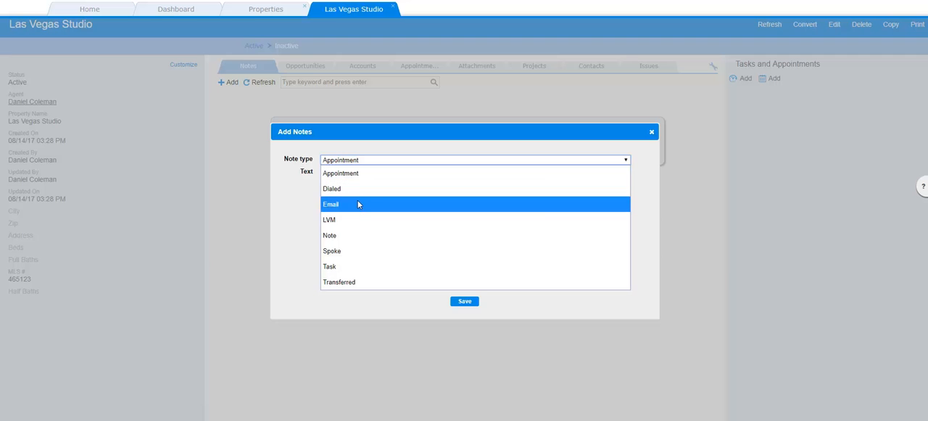
left_click(535, 306)
left_click(442, 201)
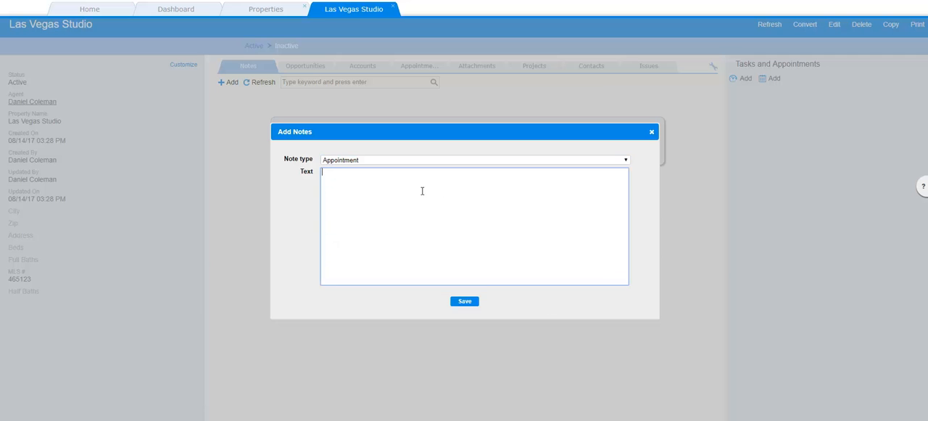
left_click(652, 132)
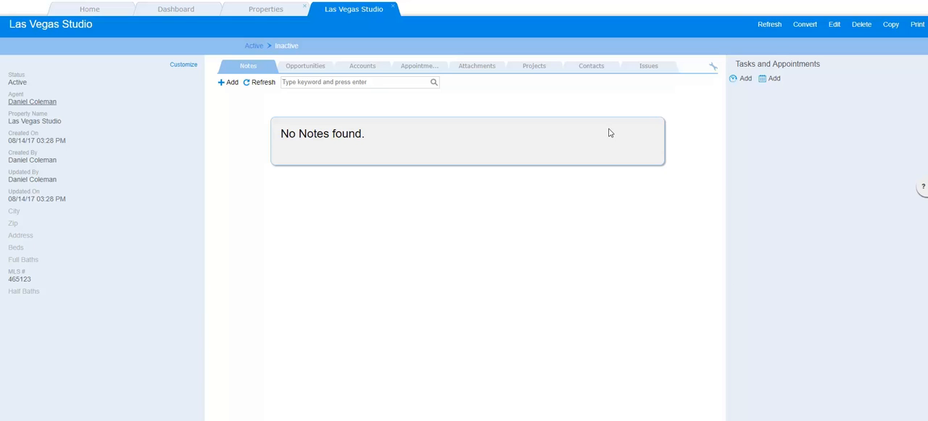
Examine the entry forms for adding an opportunity and an account to the property, without saving either
left_click(308, 66)
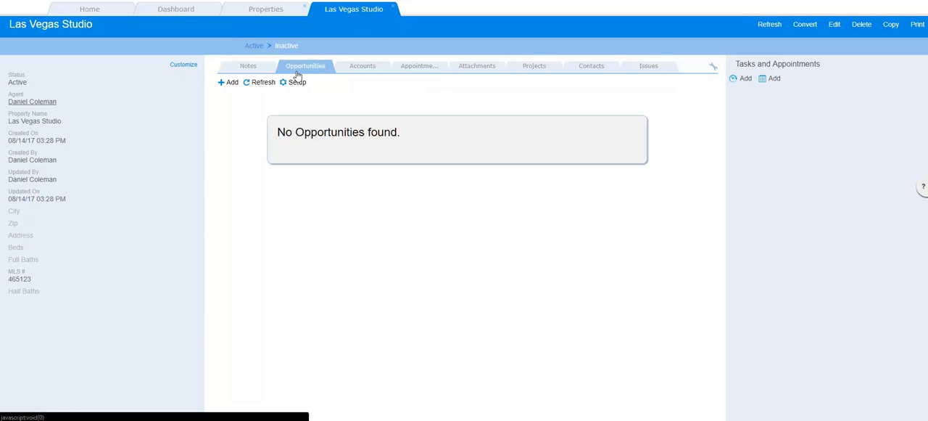
left_click(231, 82)
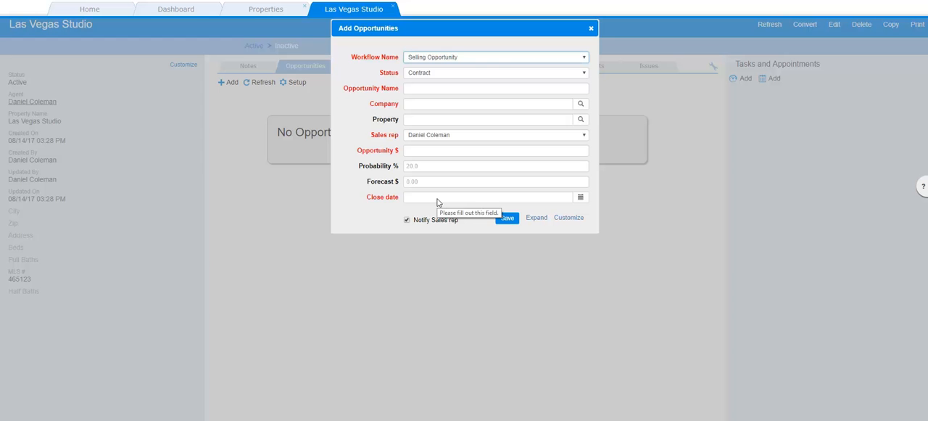
left_click(591, 28)
left_click(372, 70)
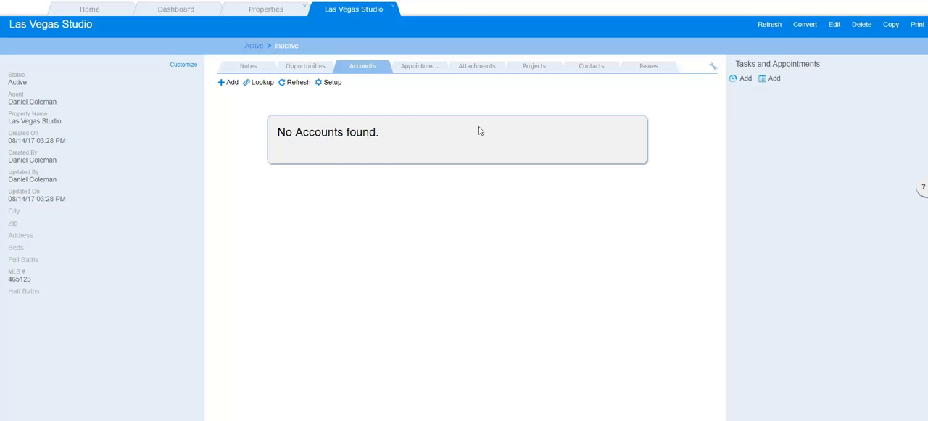
left_click(230, 82)
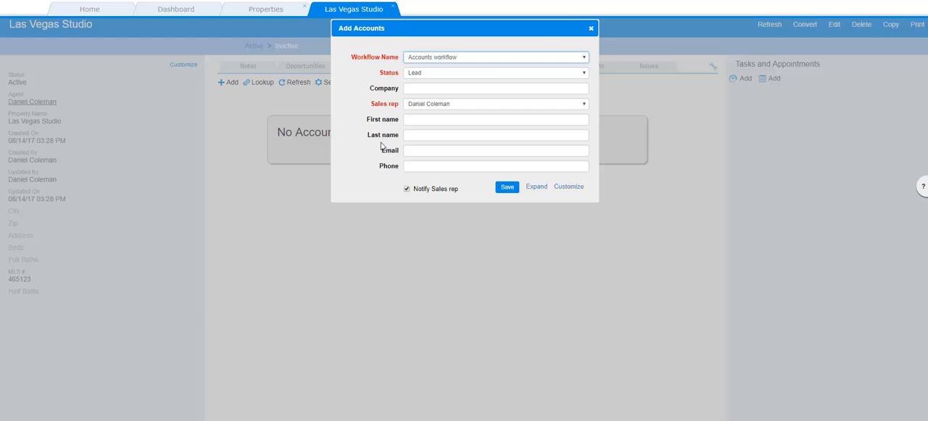
left_click(591, 27)
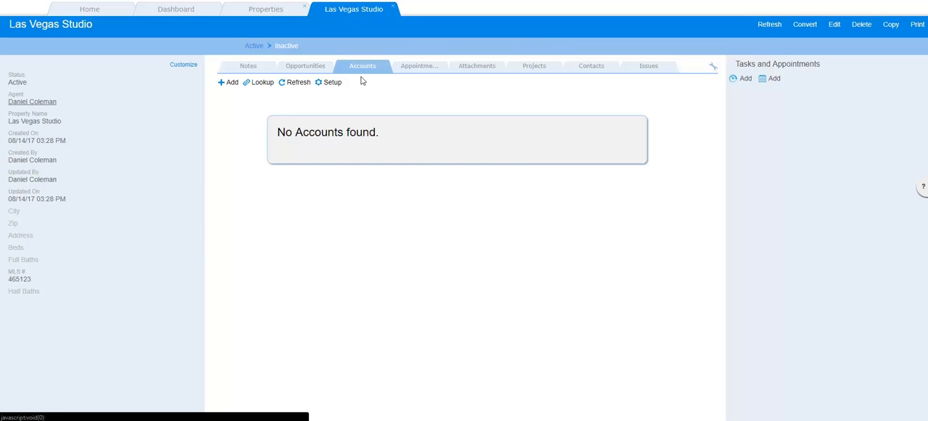
Look up existing accounts to link to the property, searching by Company with the criteria "a"
left_click(265, 84)
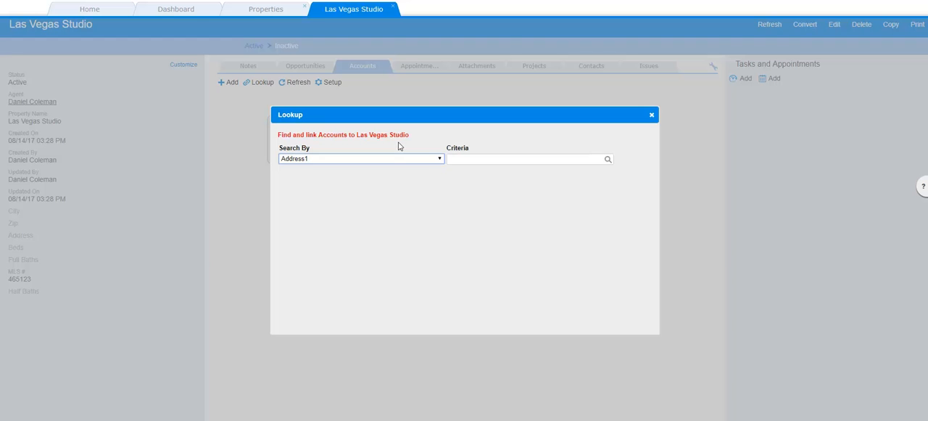
left_click(436, 160)
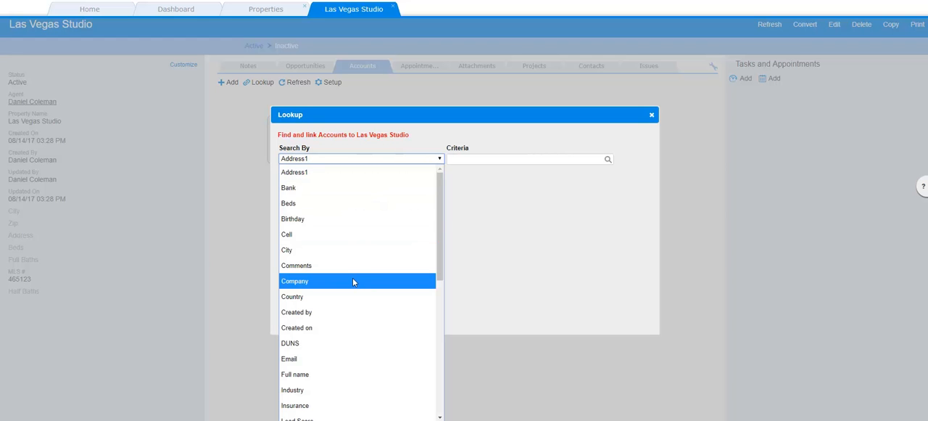
left_click(353, 281)
left_click(462, 157)
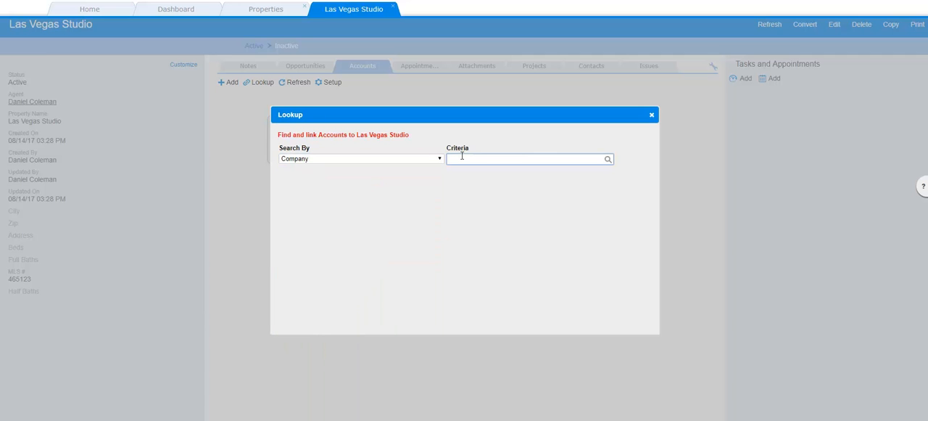
type("a")
left_click(608, 160)
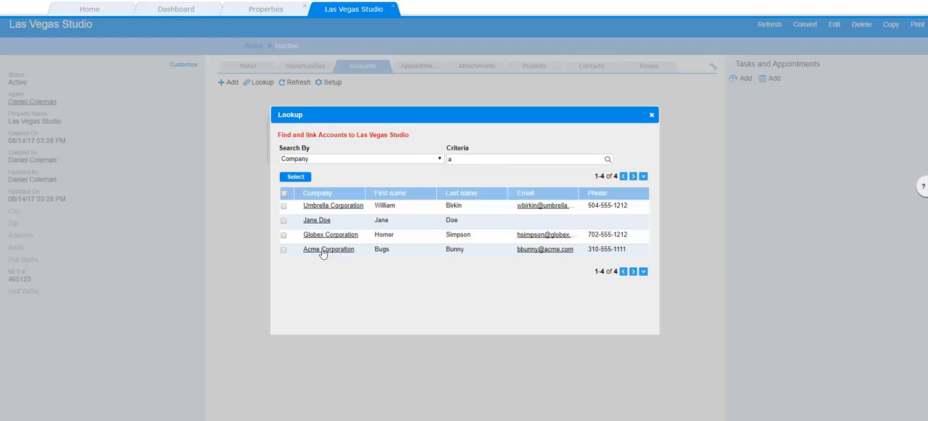
Review the Acme Corporation account from the lookup results and link it to the Las Vegas Studio property
left_click(324, 251)
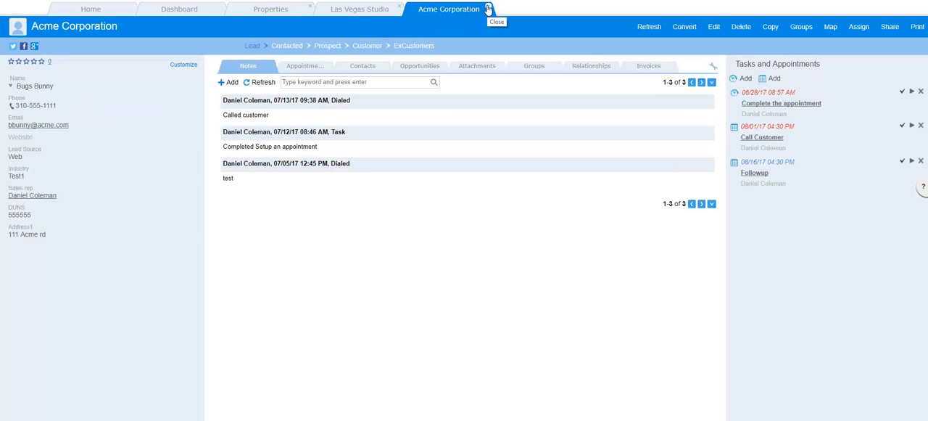
left_click(489, 9)
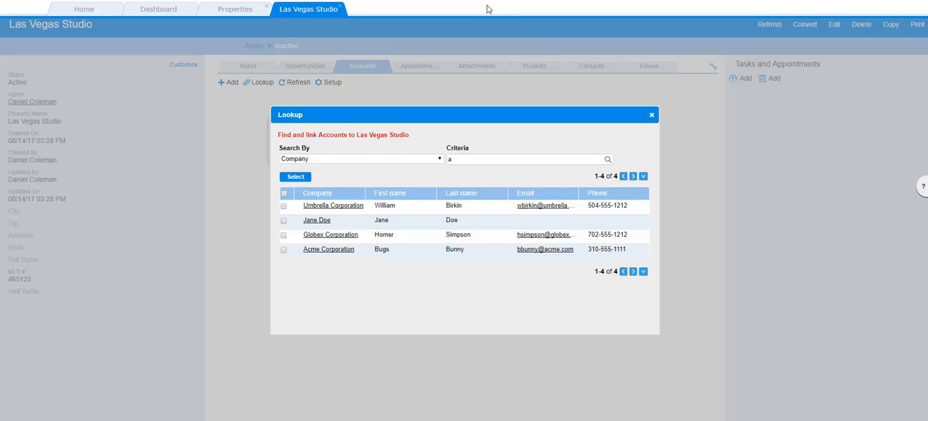
left_click(284, 251)
left_click(303, 178)
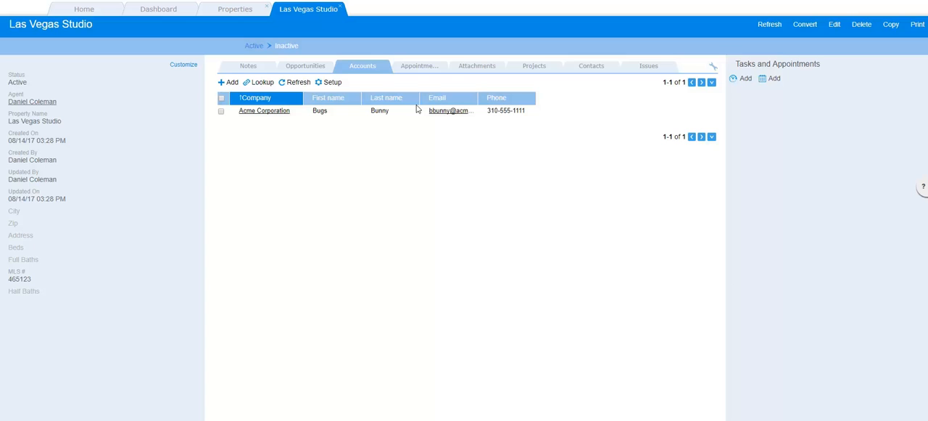
Examine the forms for adding an appointment and an attachment to the Las Vegas Studio property, closing both without saving
left_click(412, 66)
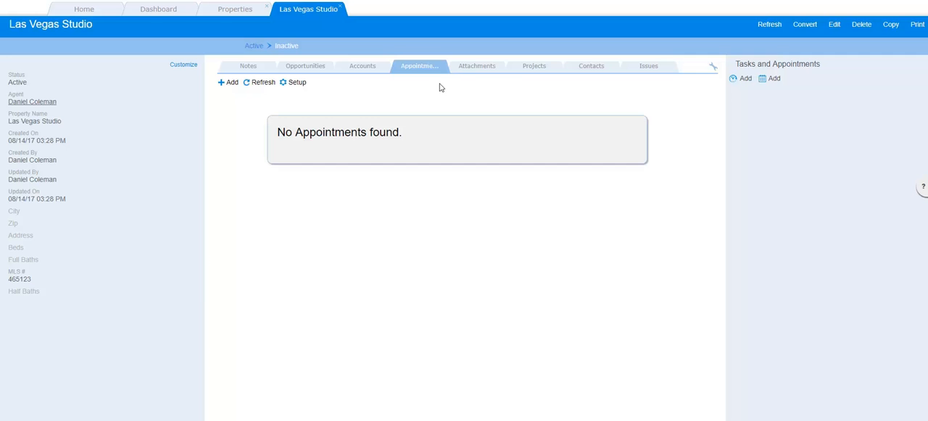
left_click(231, 82)
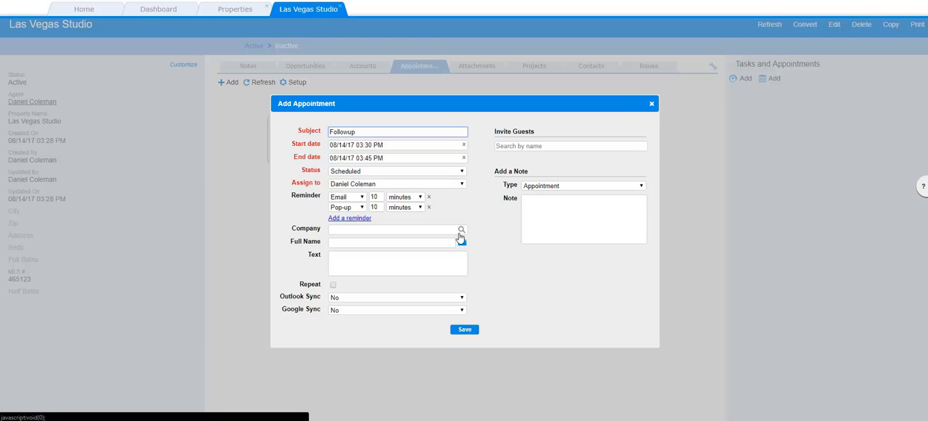
left_click(652, 105)
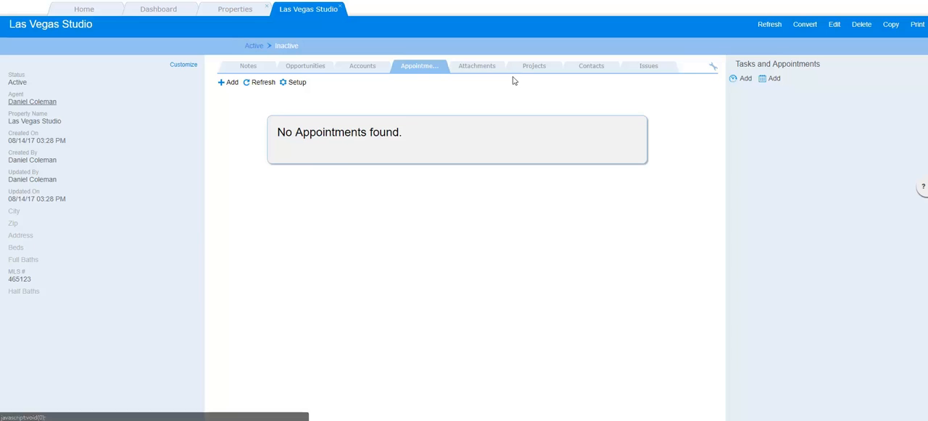
left_click(485, 74)
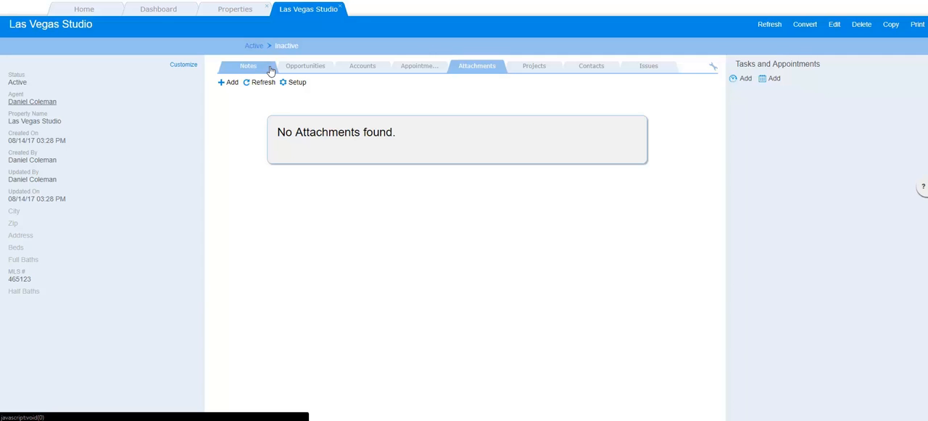
left_click(231, 83)
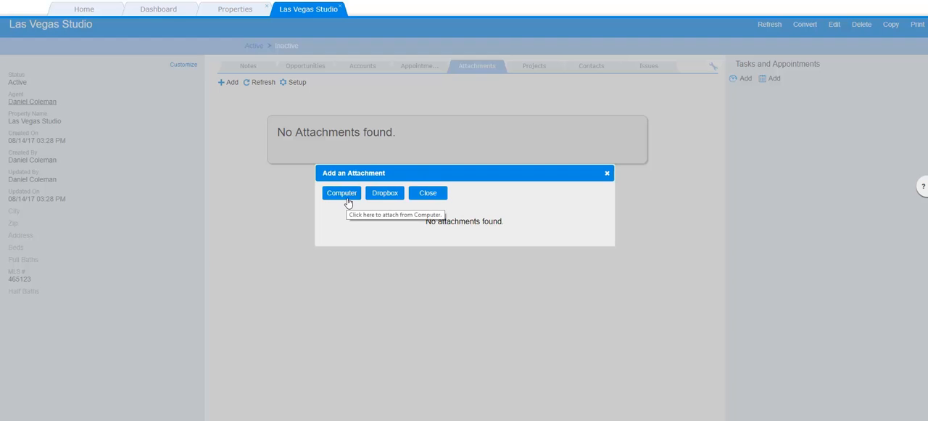
left_click(607, 173)
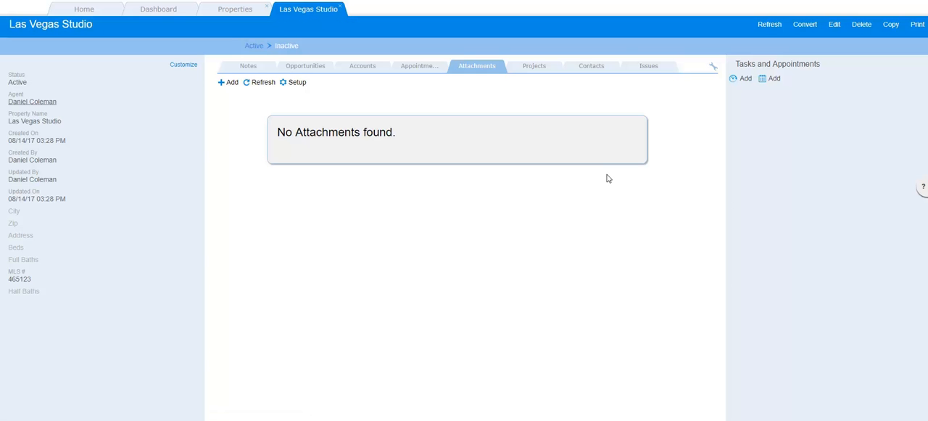
Examine the entry forms for adding a project and a contact to the property, without saving either
left_click(536, 64)
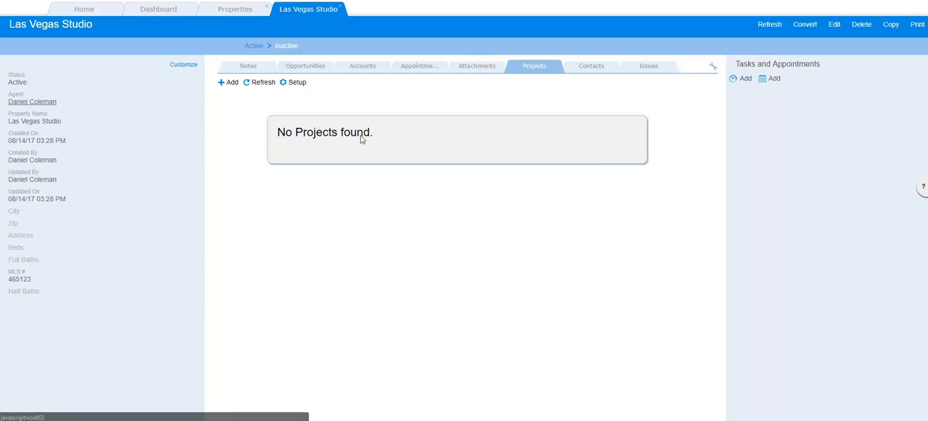
left_click(228, 83)
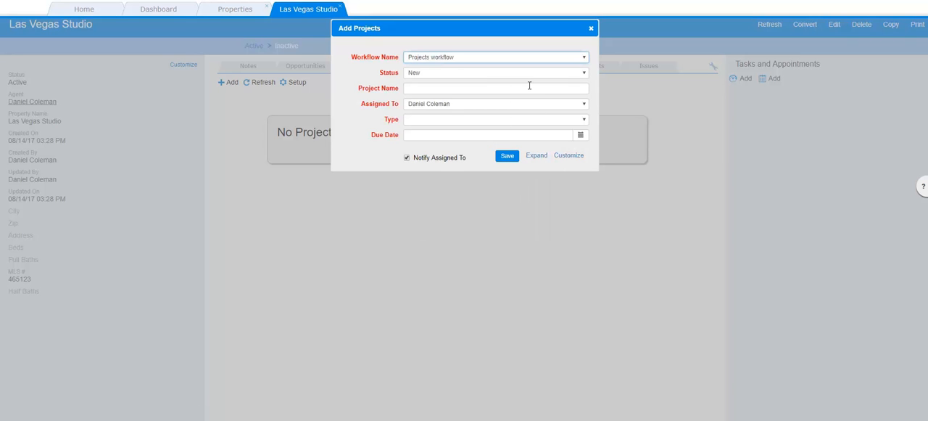
left_click(591, 29)
left_click(596, 67)
left_click(230, 85)
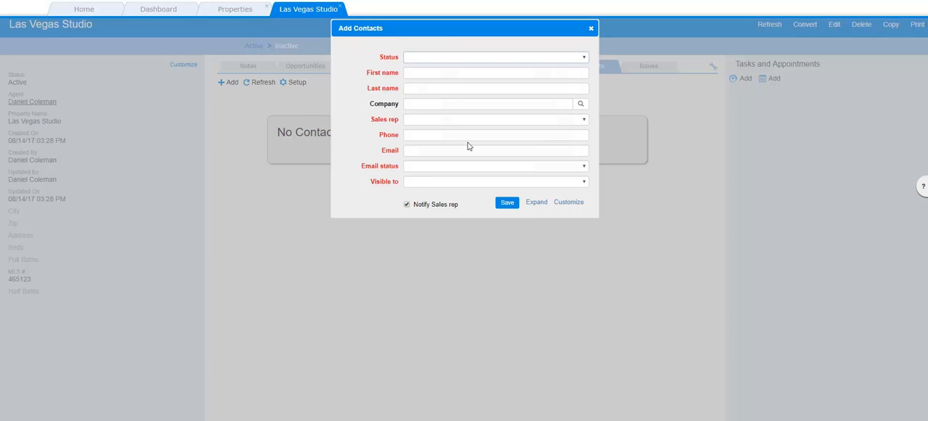
left_click(591, 28)
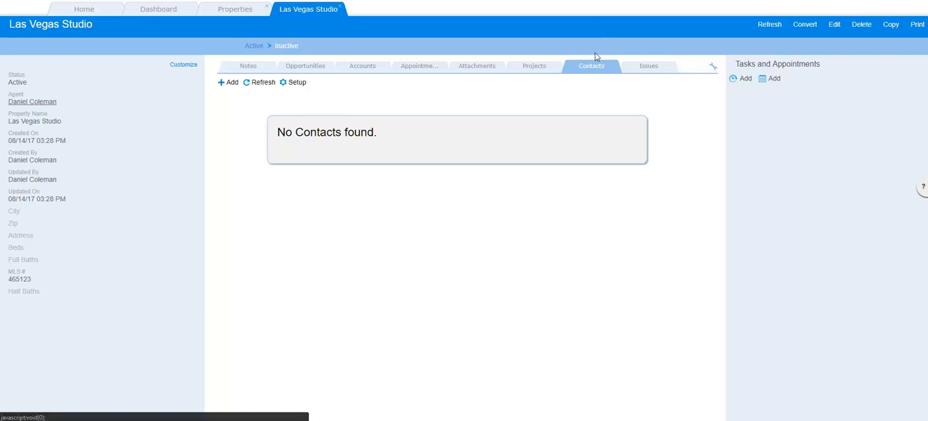
Examine the form for adding an issue to the property, closing it without saving
left_click(649, 70)
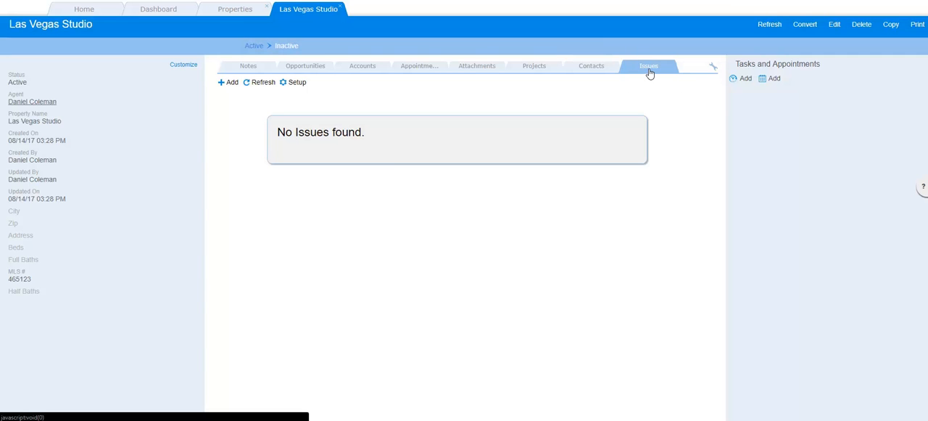
left_click(228, 85)
left_click(591, 28)
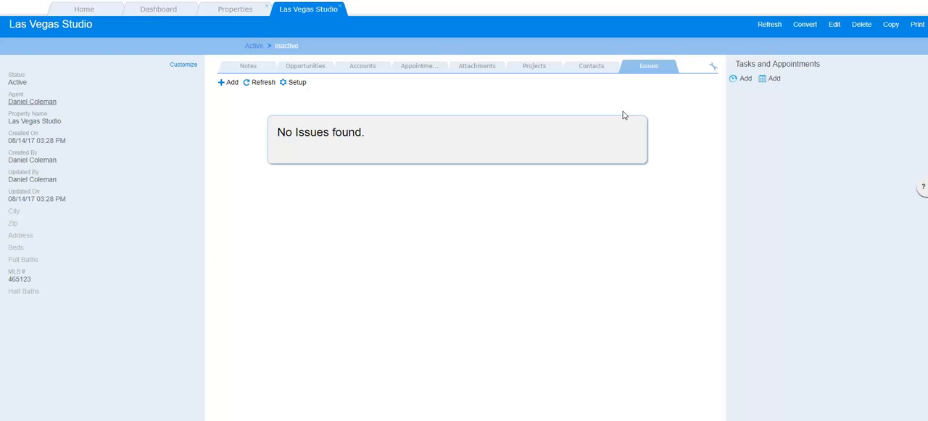
Open the new task and new appointment forms under Tasks and Appointments, dismissing both without saving
left_click(745, 79)
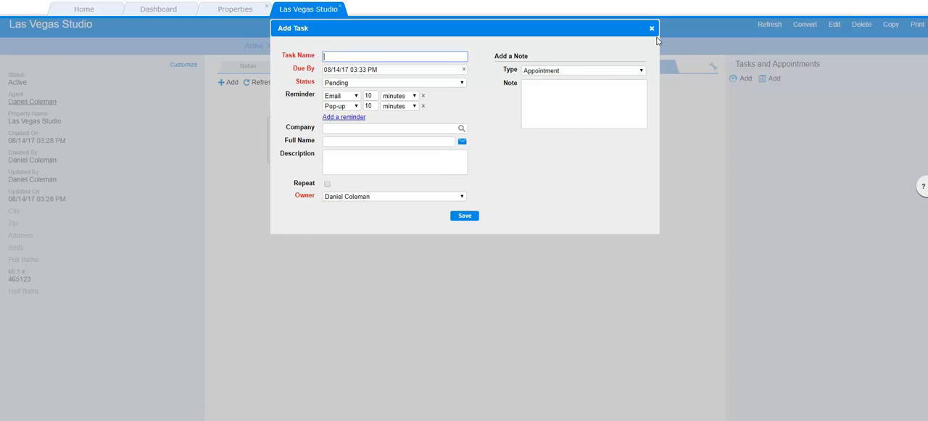
left_click(652, 29)
left_click(773, 80)
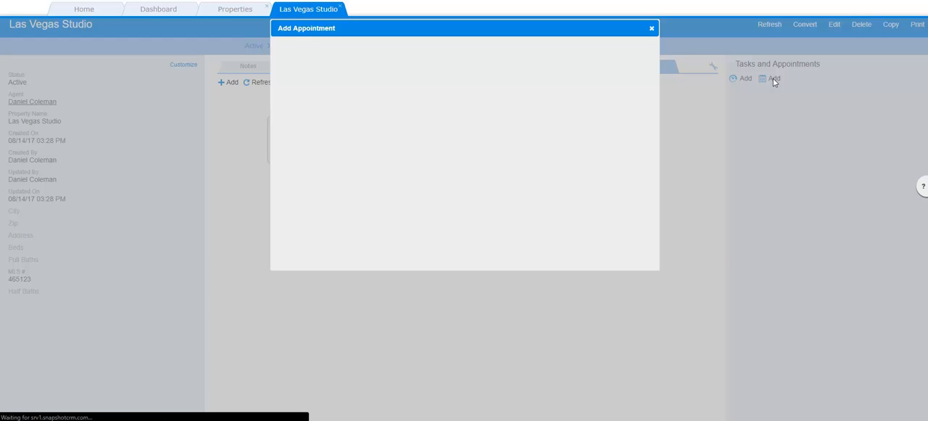
left_click(652, 29)
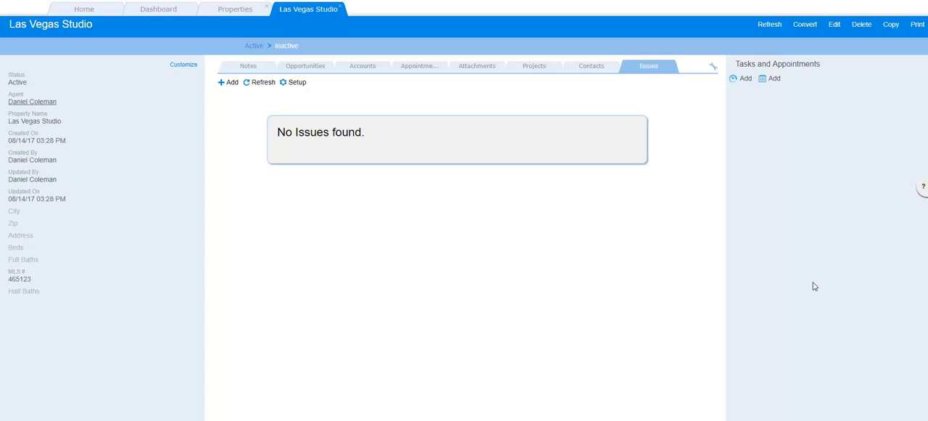
Examine the options for converting the property from Active to another status, closing the dialog without converting
left_click(805, 25)
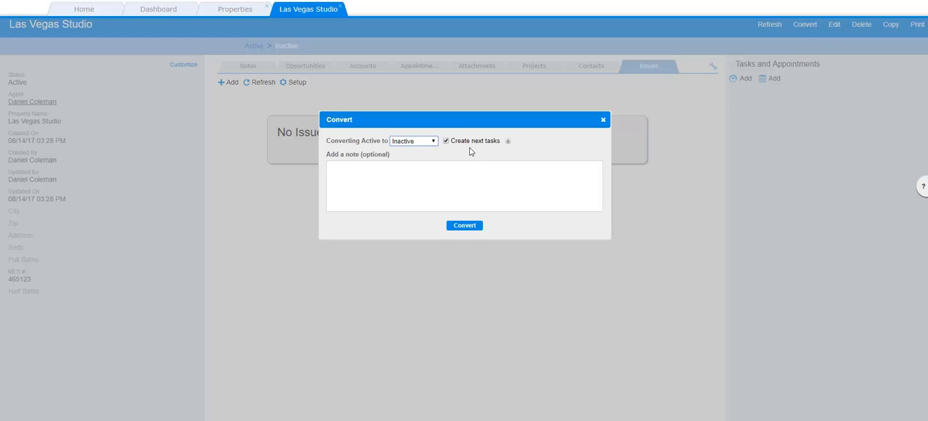
left_click(433, 143)
left_click(432, 143)
left_click(603, 120)
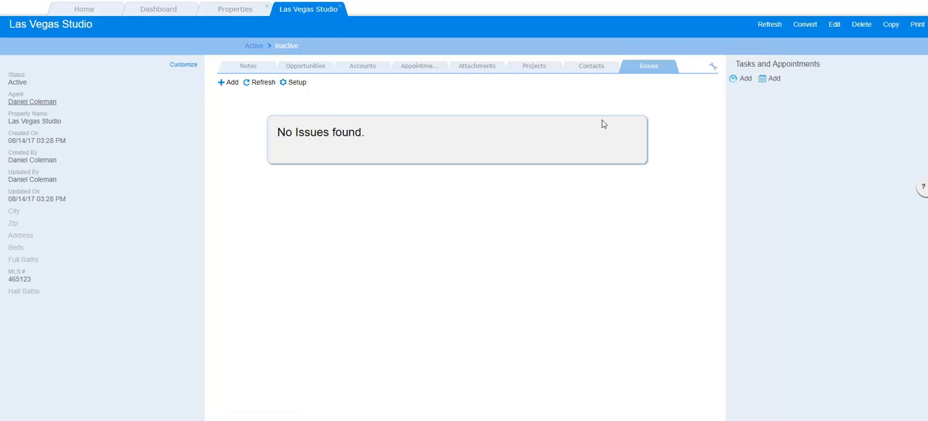